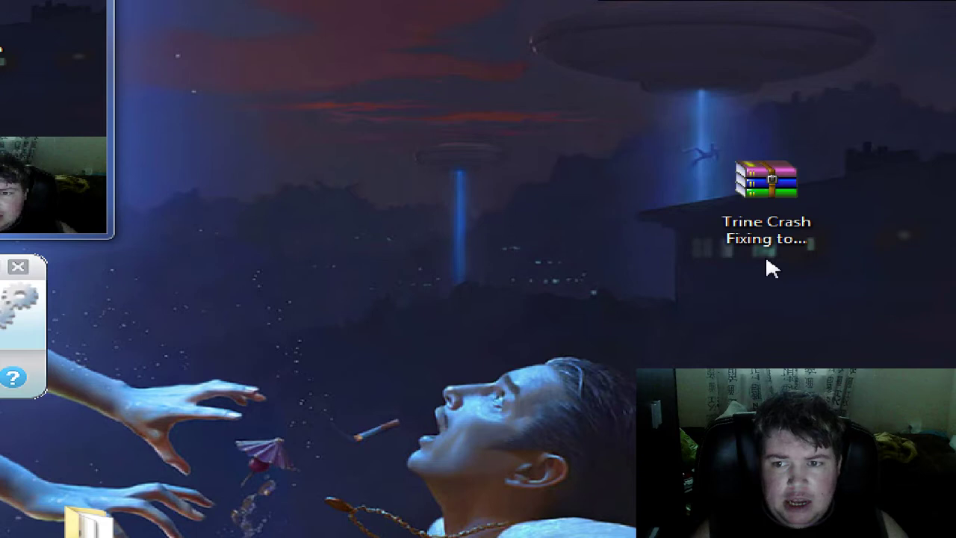
- Drag the extracted Trine Crash Fixing tool folder from the bottom-left to mid-desktop
left_click(766, 250)
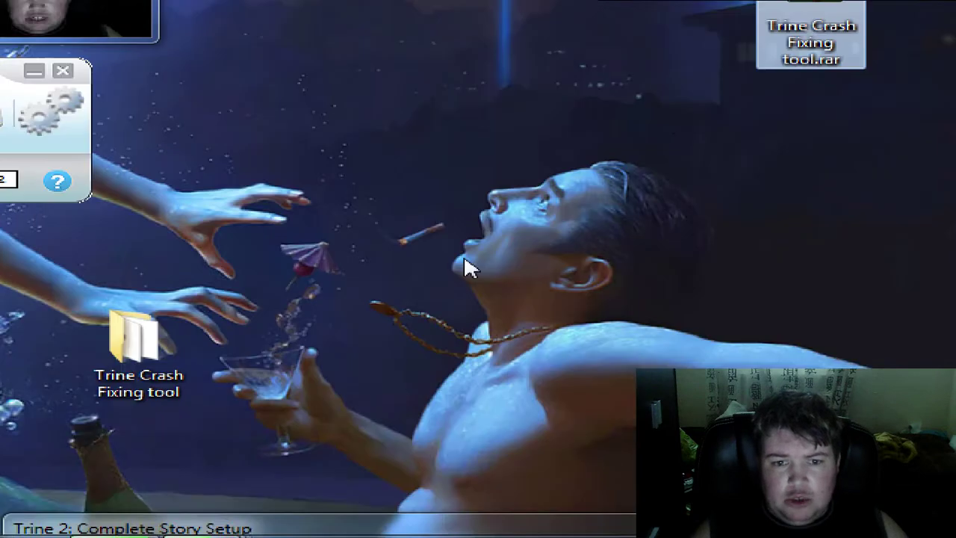
left_click(135, 340)
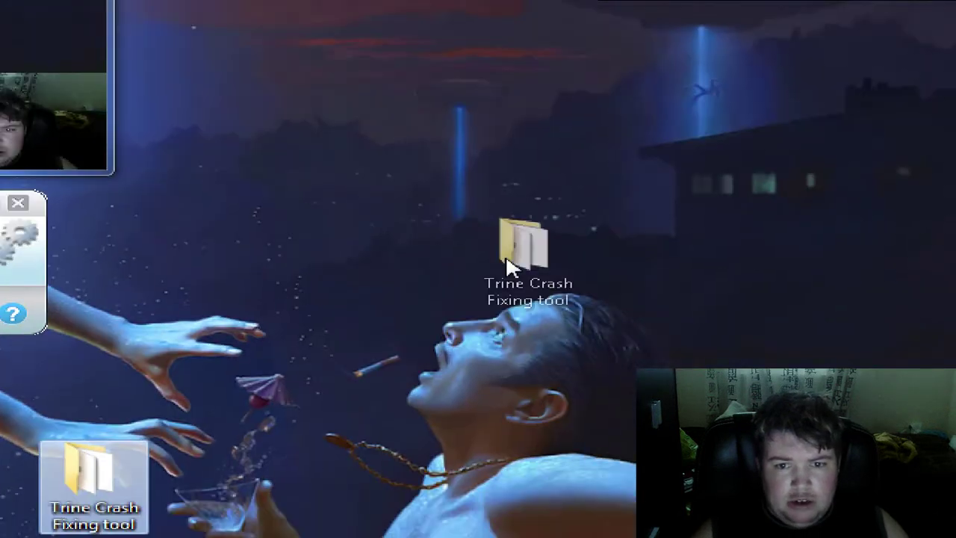
left_click_drag(464, 260, 515, 269)
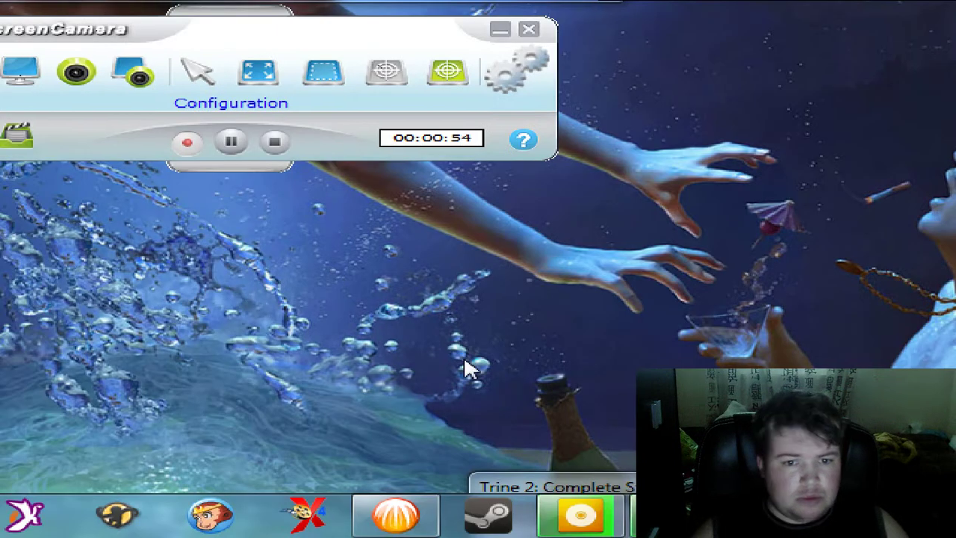
- Open the Trine Crash Fixing tool folder and select PhysX Instaler.msi
key("Return")
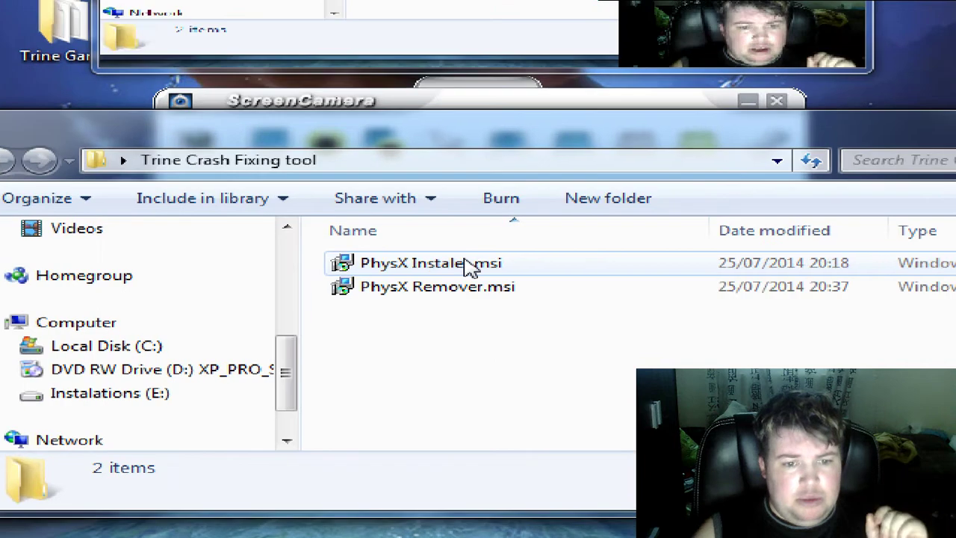
left_click(467, 266)
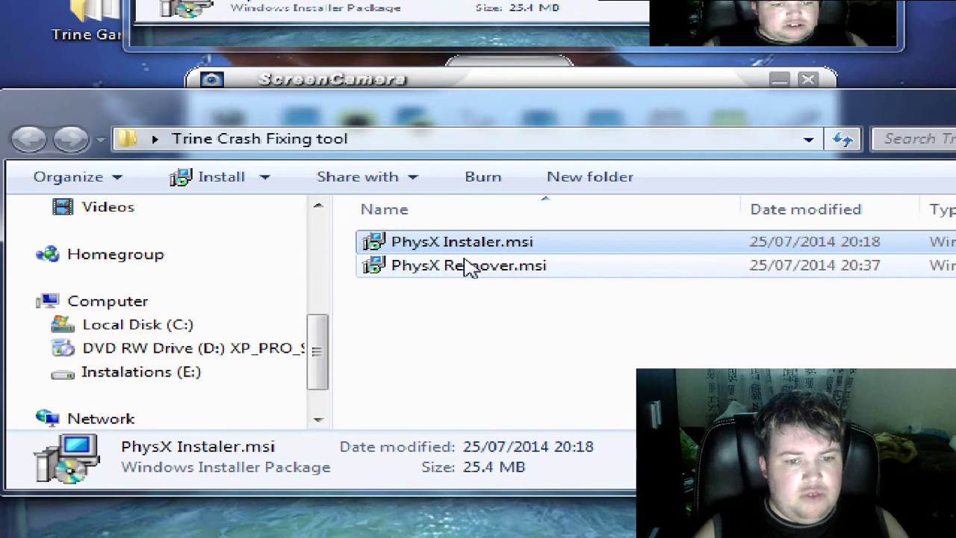
left_click(469, 268)
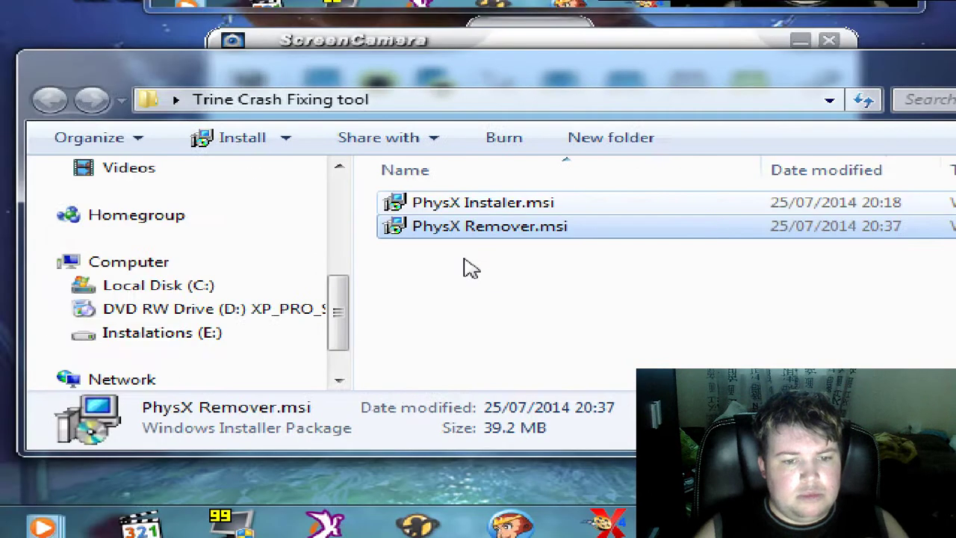
key("Up")
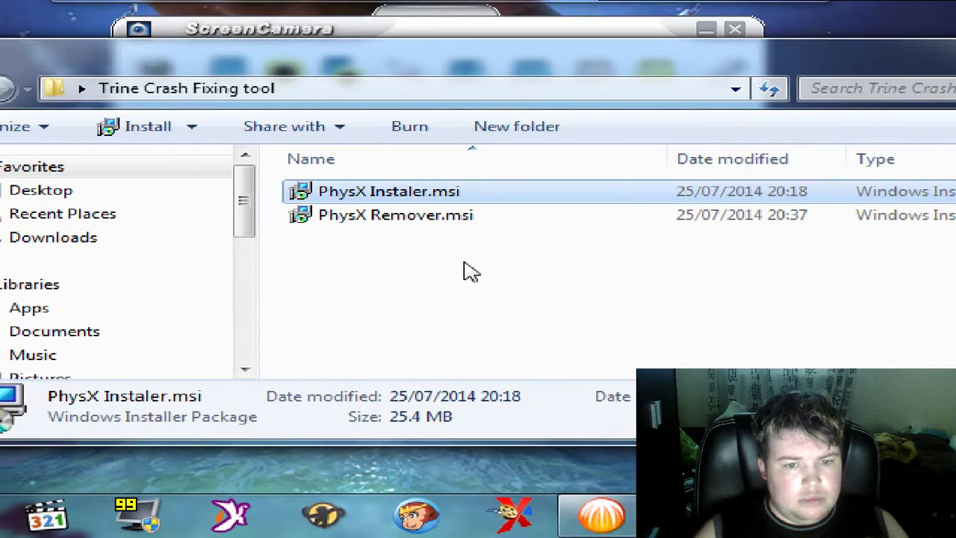
- Launch the PhysX package and choose Remove to uninstall NVIDIA PhysX
key("Return")
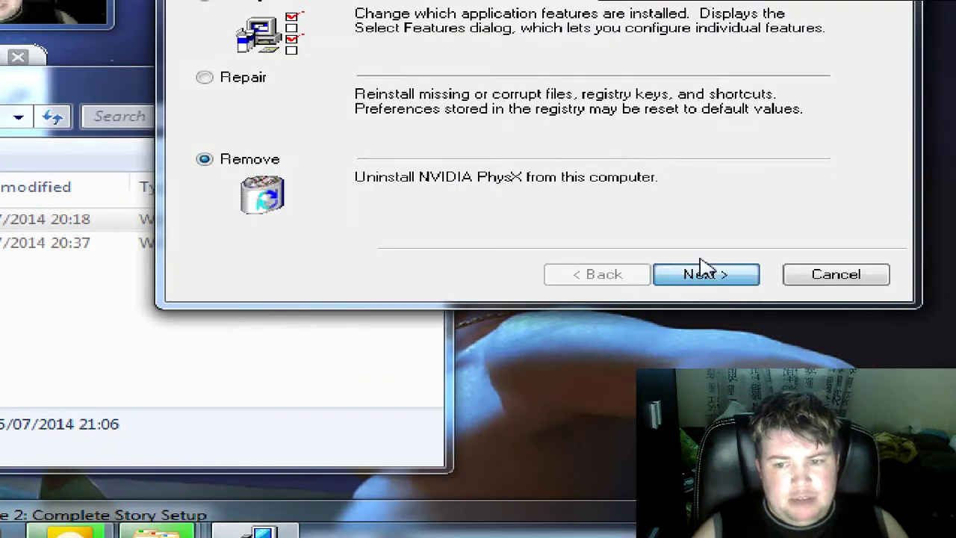
left_click(702, 271)
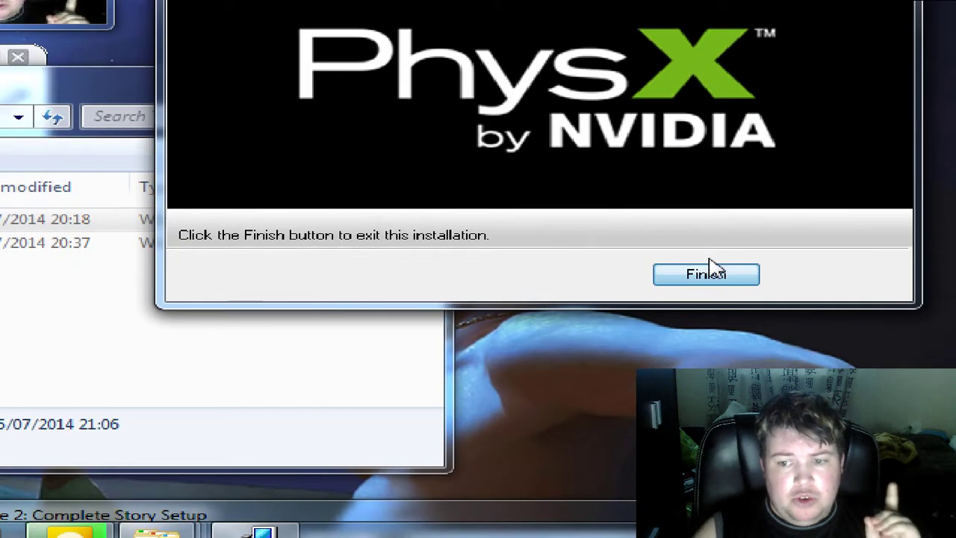
- Finish the uninstall, then run PhysX Instaler.msi, accept the license and start installing
left_click(709, 273)
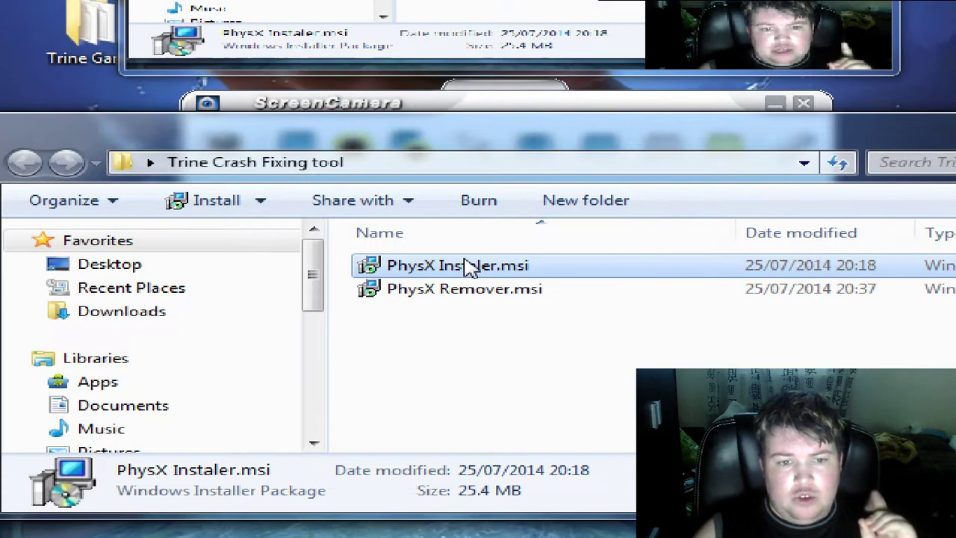
double_click(468, 266)
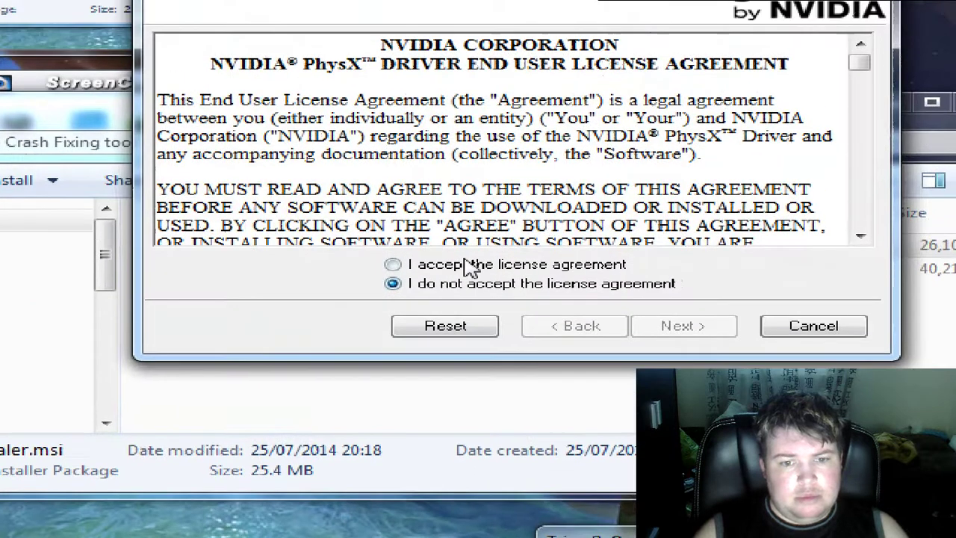
left_click(455, 245)
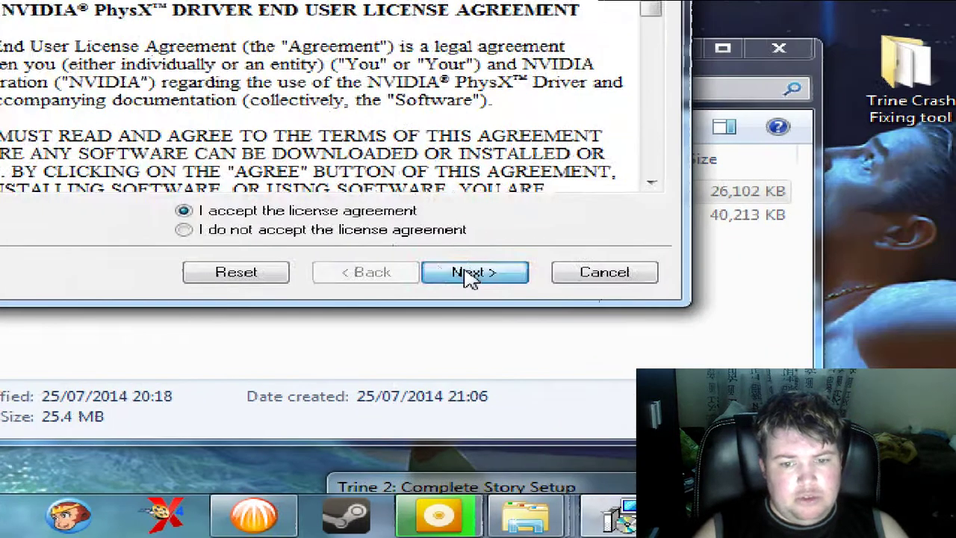
left_click(558, 287)
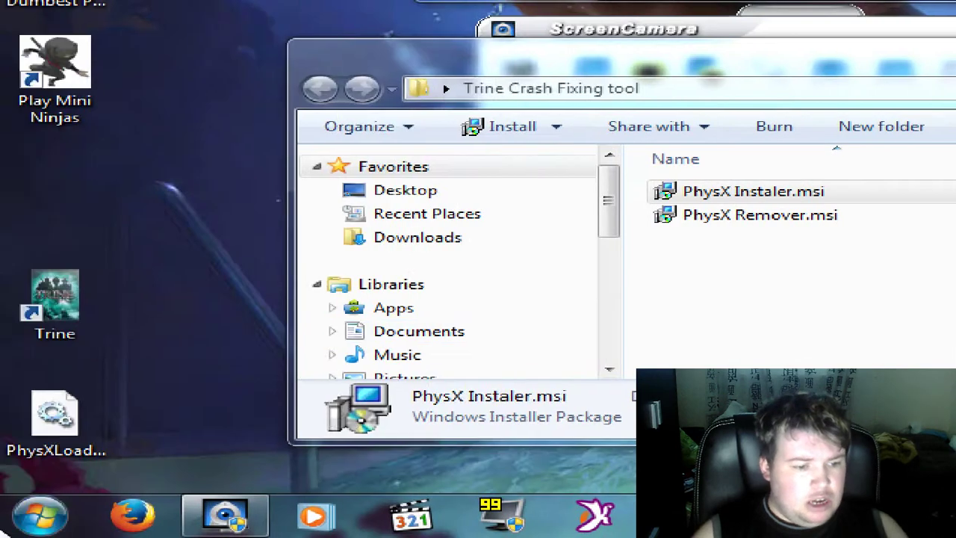
left_click(12, 514)
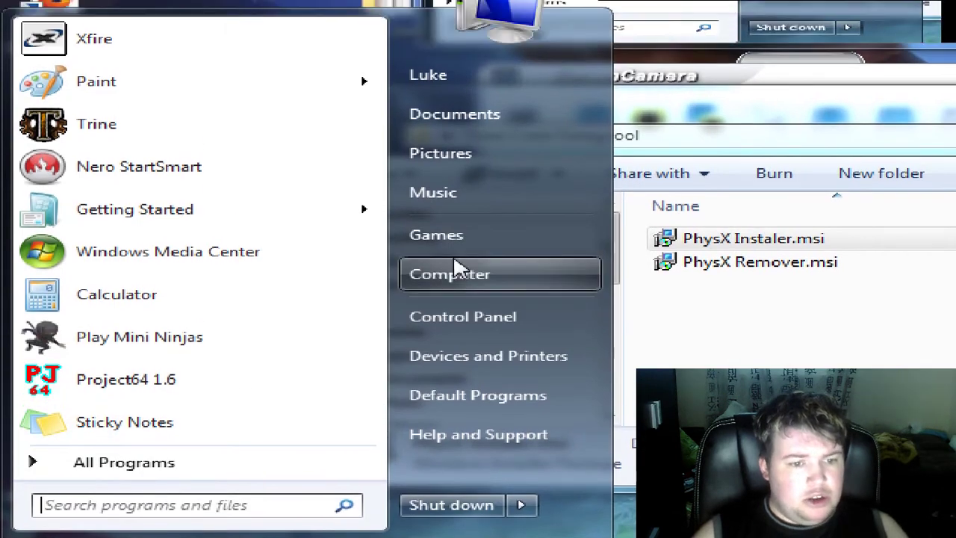
- Open Computer's Properties from the Start menu to show the System page
right_click(457, 268)
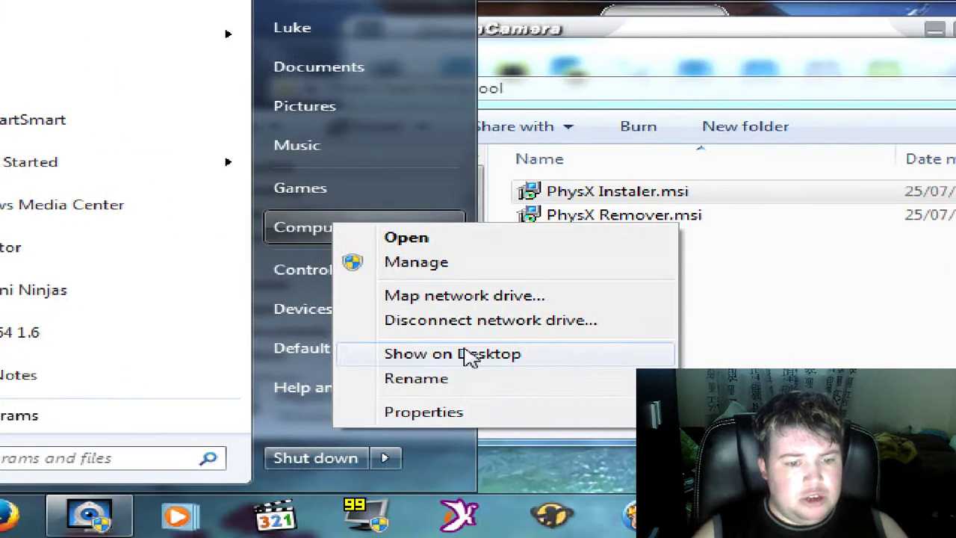
left_click(443, 410)
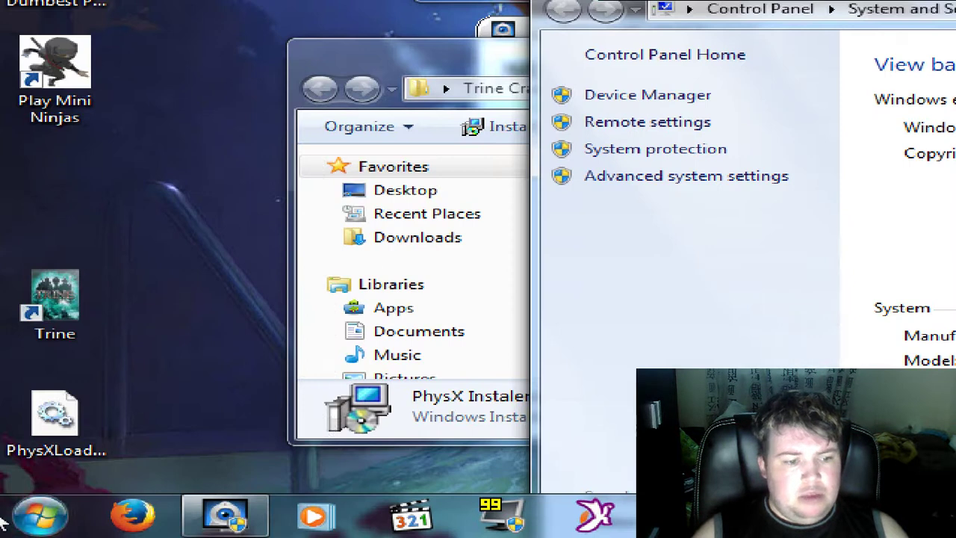
left_click(3, 522)
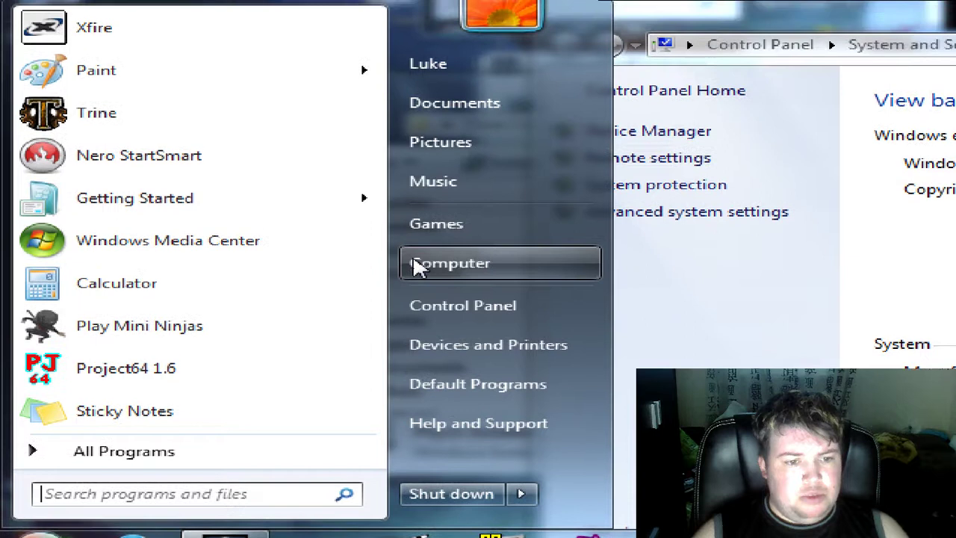
left_click(418, 227)
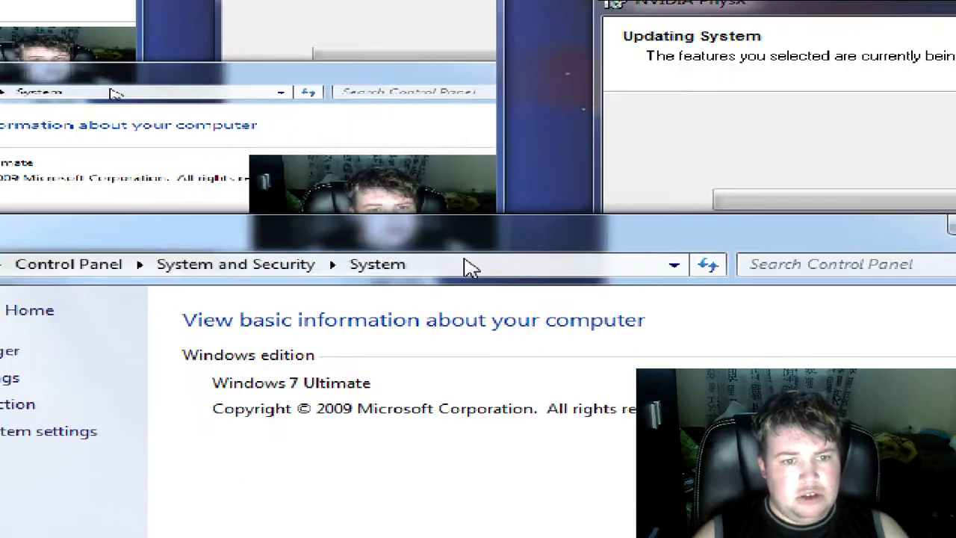
left_click(464, 265)
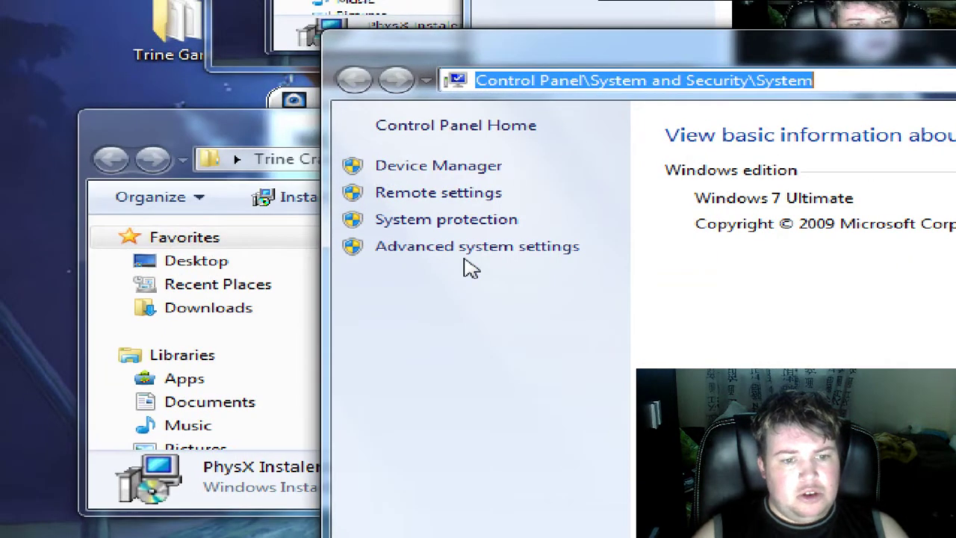
- Open Advanced system settings from the System page
left_click(469, 269)
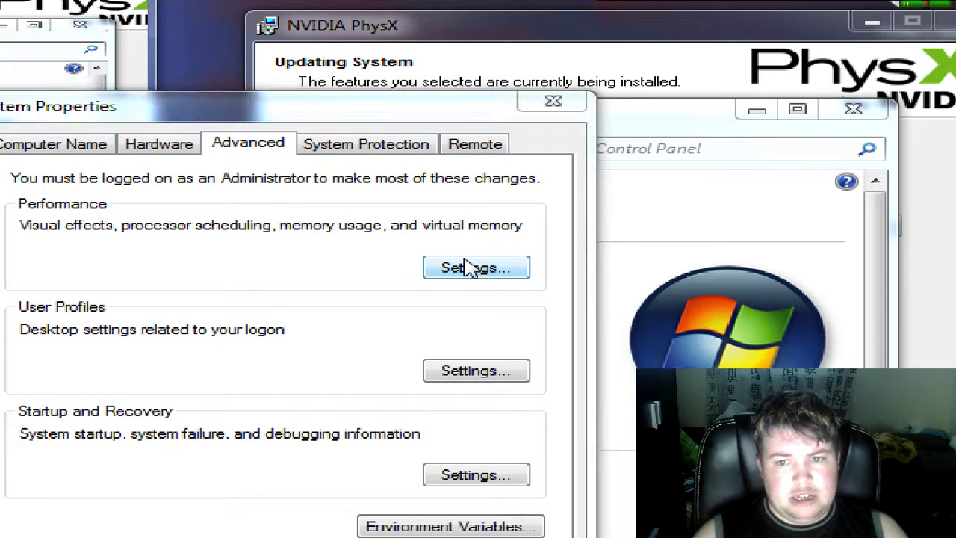
- Open Performance Options on its Data Execution Prevention tab
left_click(468, 267)
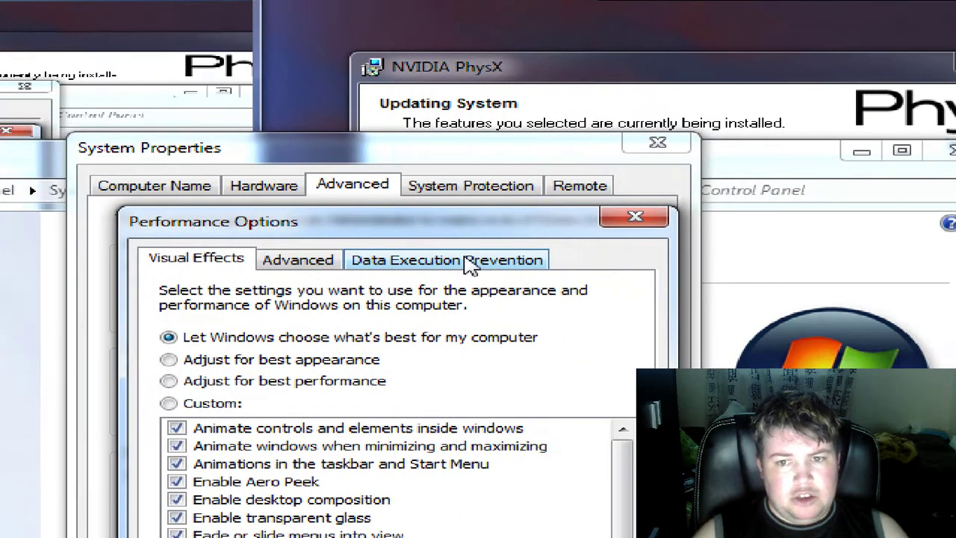
left_click(469, 260)
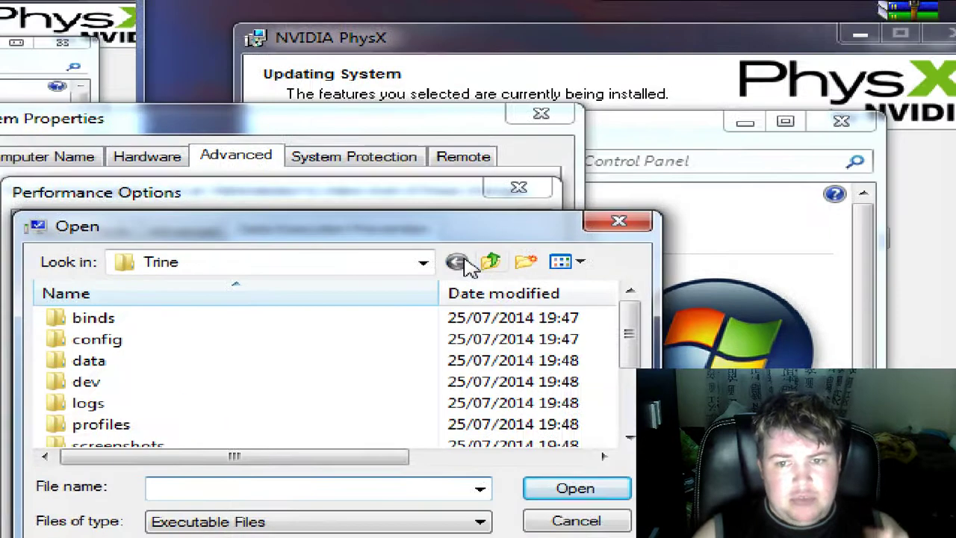
- Browse the Open dialog to Program Files (x86)\GOG.com\Trine
left_click(666, 198)
left_click(469, 268)
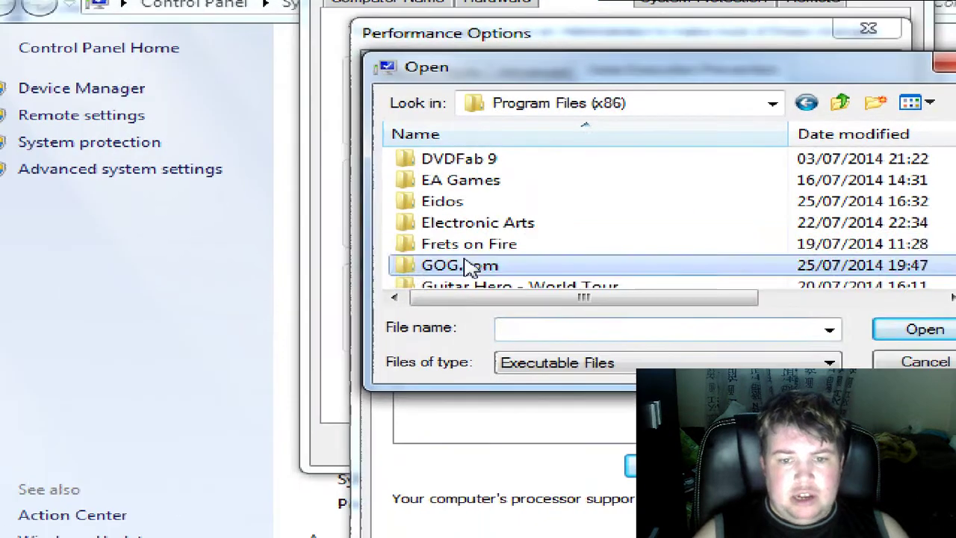
double_click(469, 268)
left_click(465, 258)
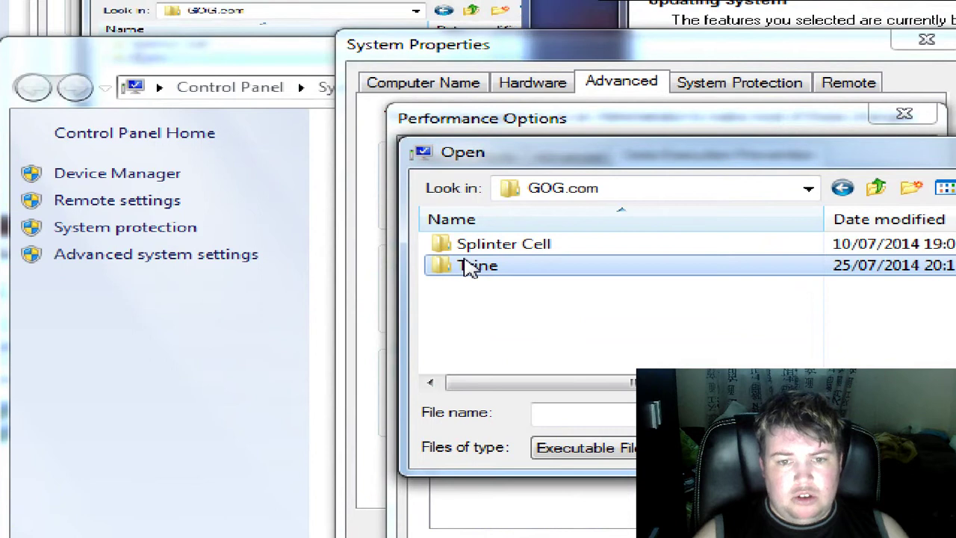
double_click(466, 268)
scroll(466, 268, "down", 1)
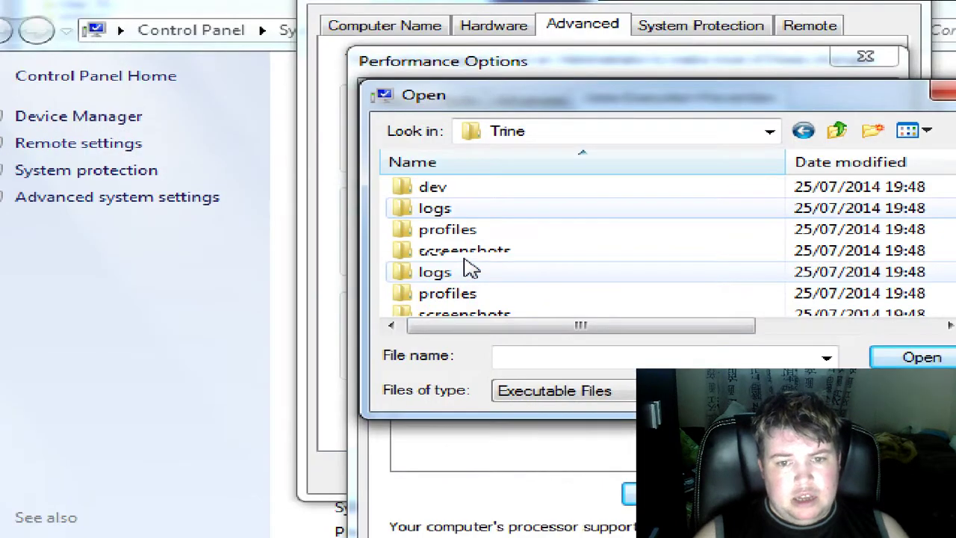
scroll(466, 267, "down", 1)
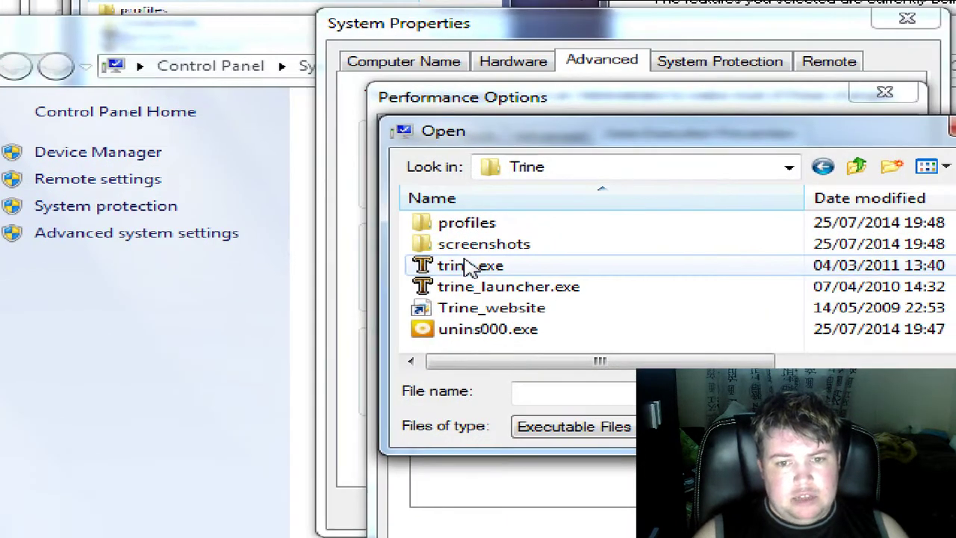
- Add trine.exe and trine_launcher.exe as DEP exceptions and confirm with OK
left_click(450, 232)
double_click(470, 267)
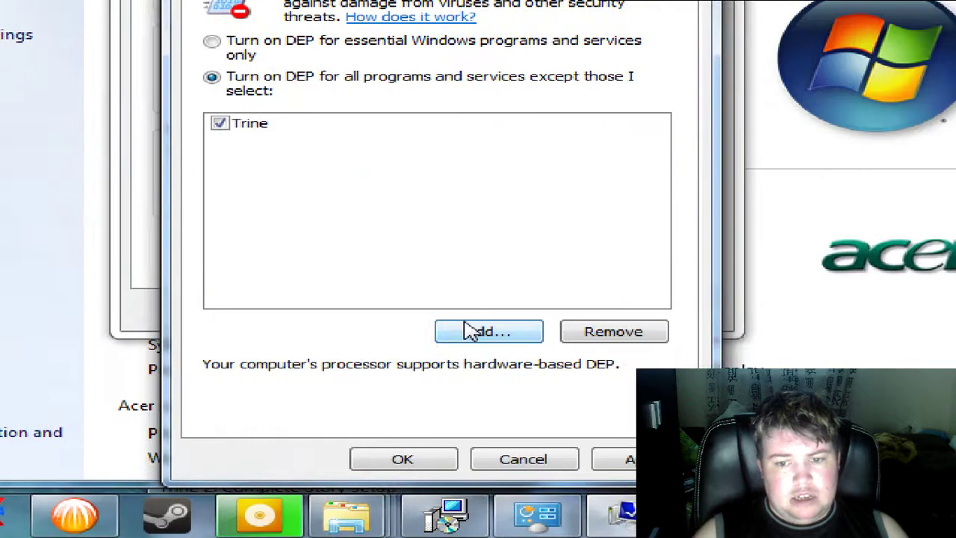
left_click(467, 326)
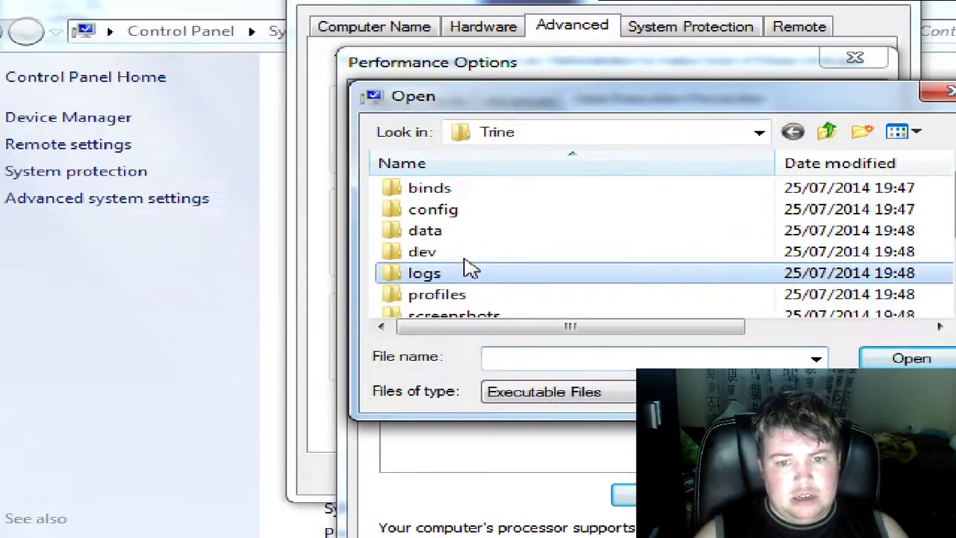
scroll(469, 267, "down", 2)
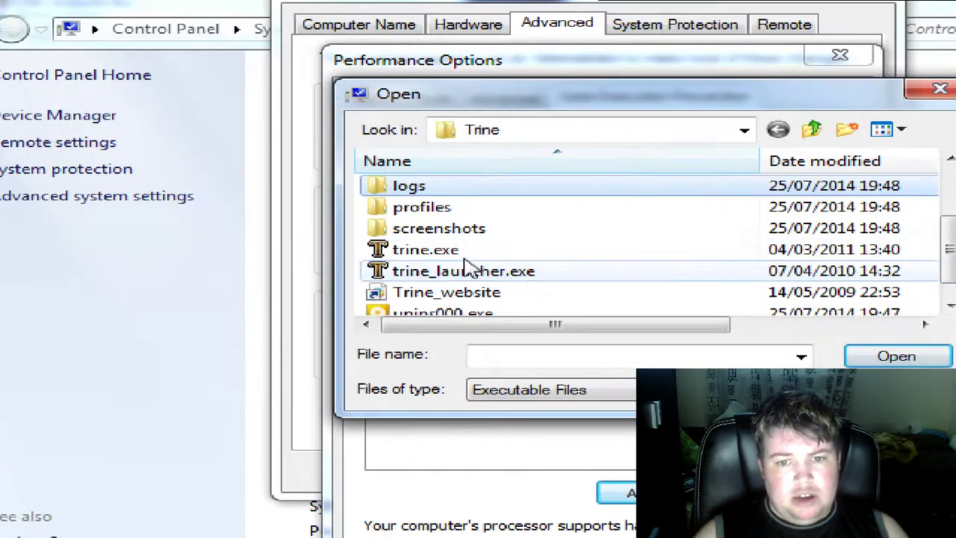
double_click(469, 271)
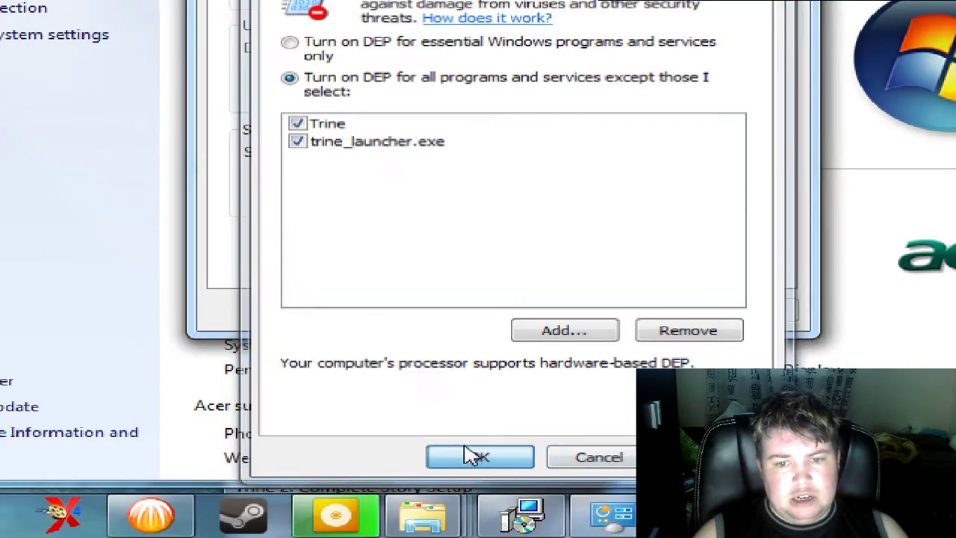
left_click(467, 455)
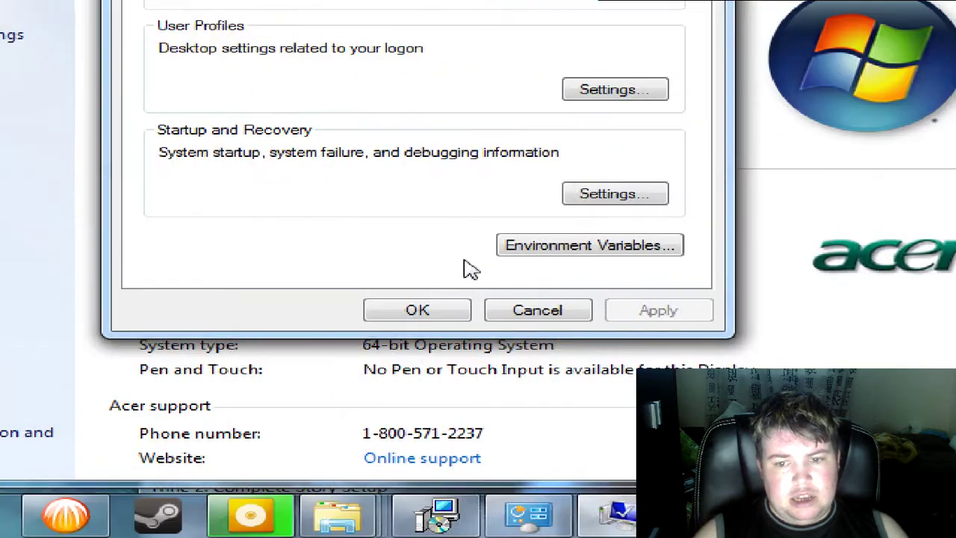
- Confirm System Properties with OK and close the System window
left_click(452, 309)
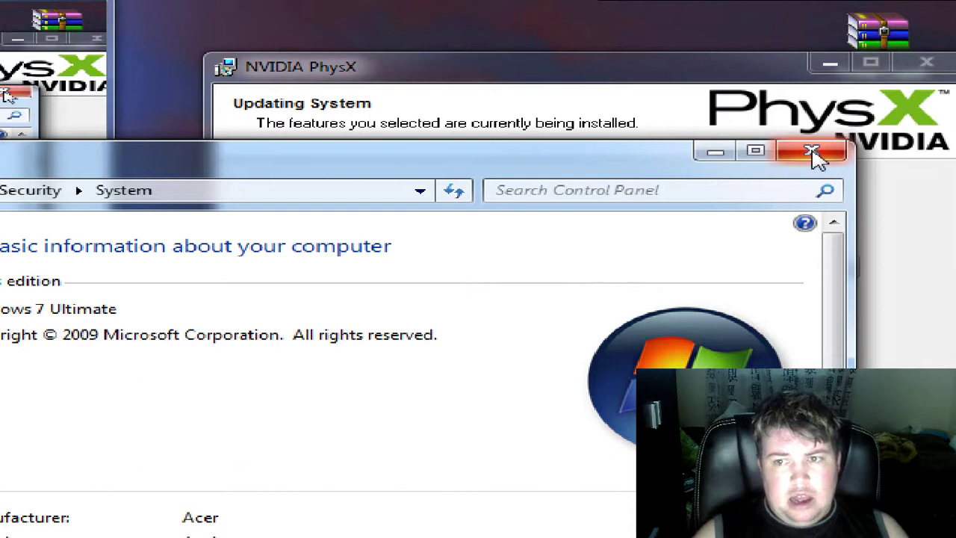
left_click(813, 153)
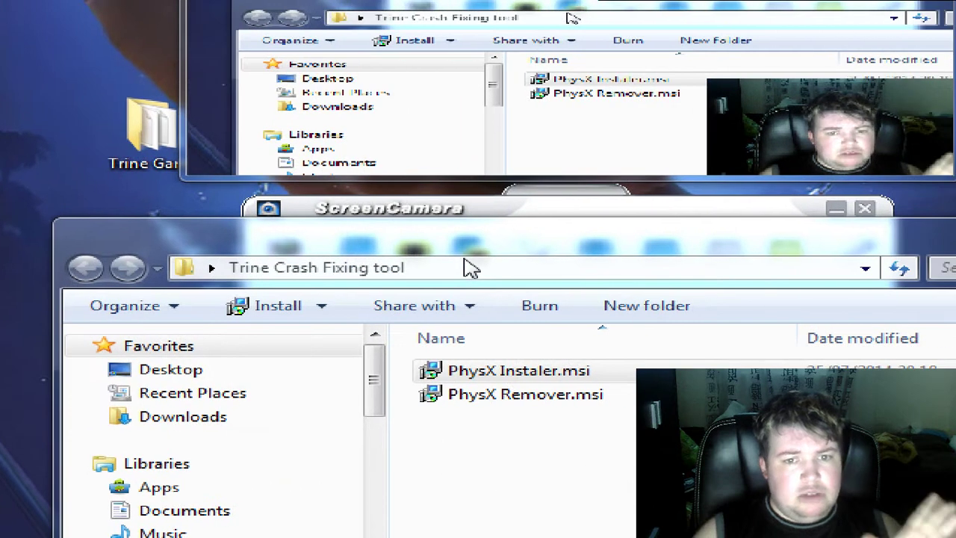
- Open the Start menu while the PhysX installation completes successfully
key("super")
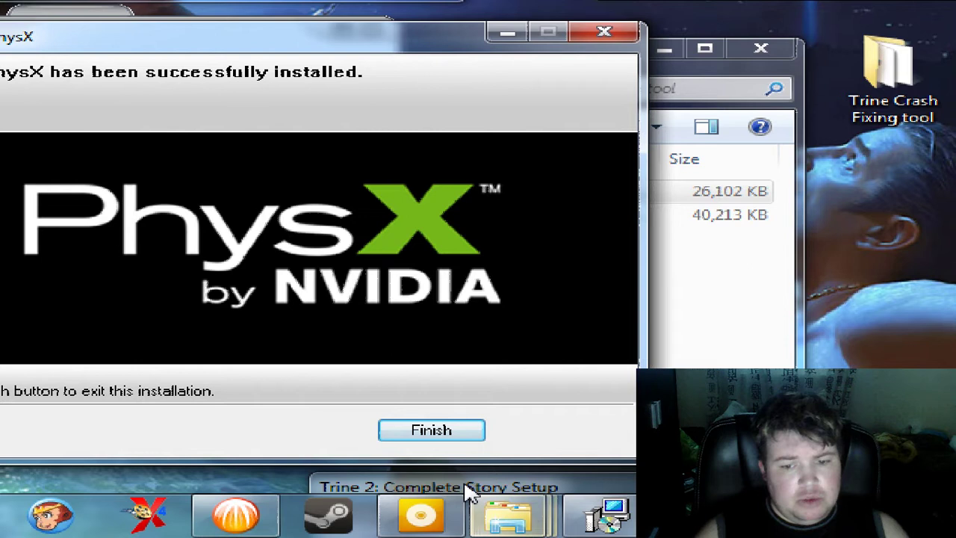
- Finish and close the NVIDIA PhysX installer, then bring up the Windows 7 Start menu
left_click(466, 424)
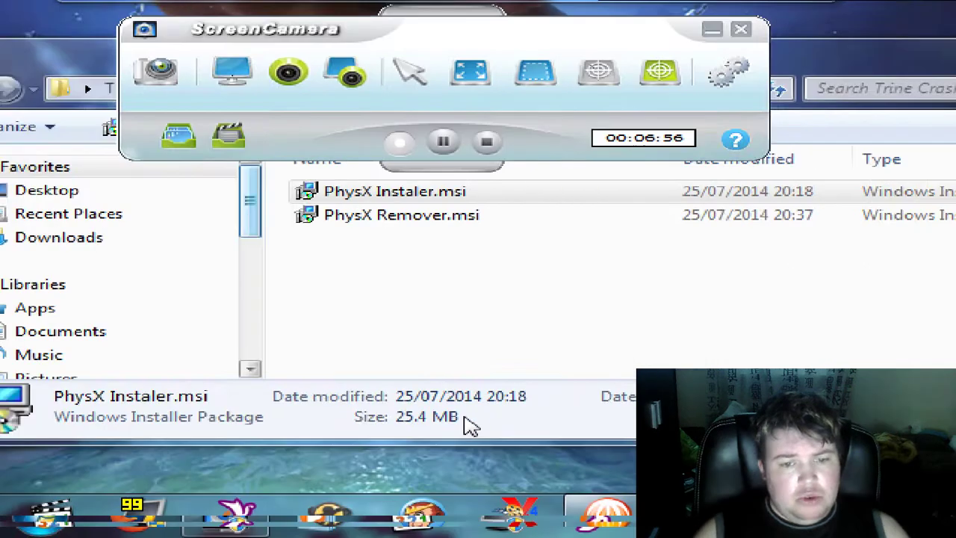
left_click(39, 516)
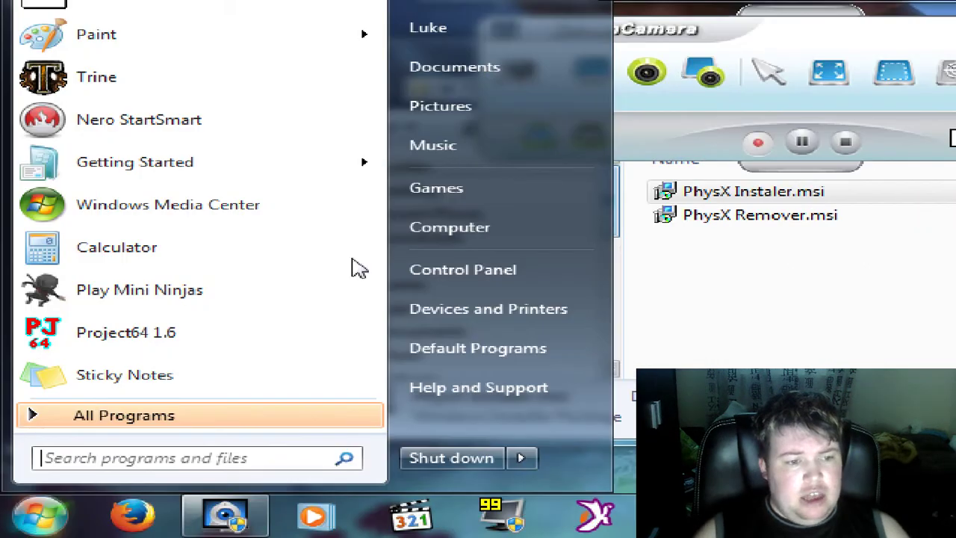